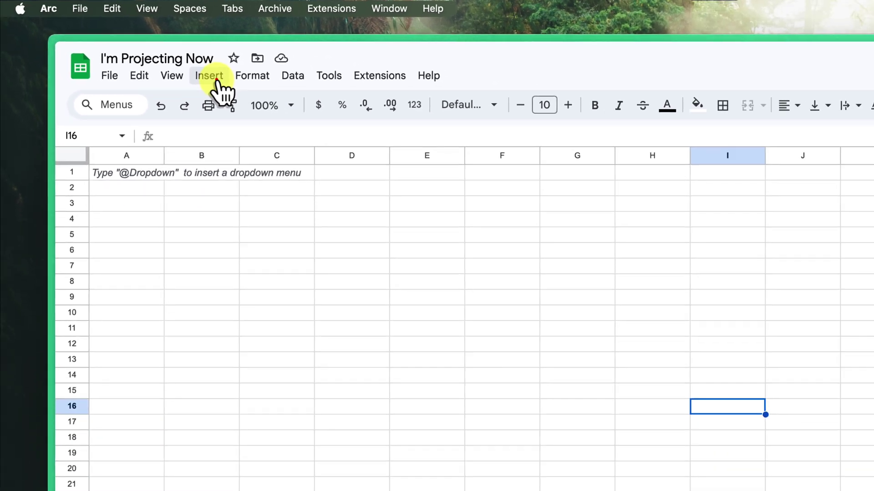
# Step: Open the Insert > Tables template gallery and preview the Project tasks template
pyautogui.click(162, 60)
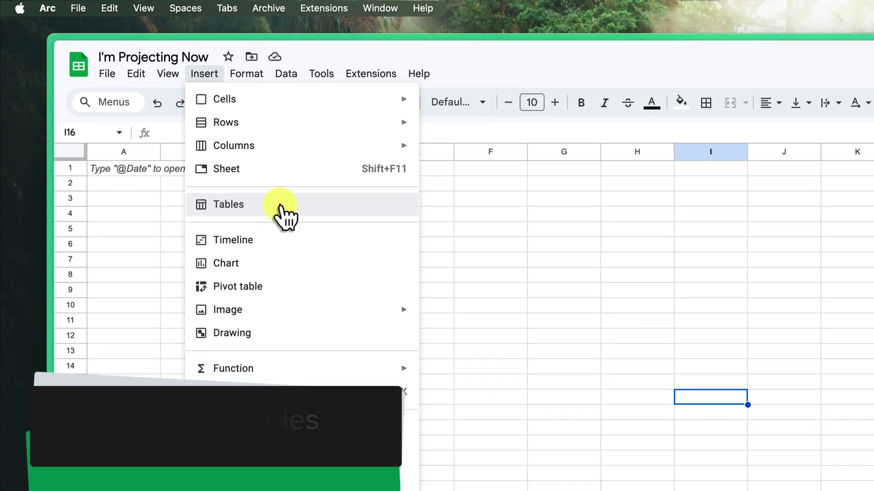
pyautogui.click(348, 259)
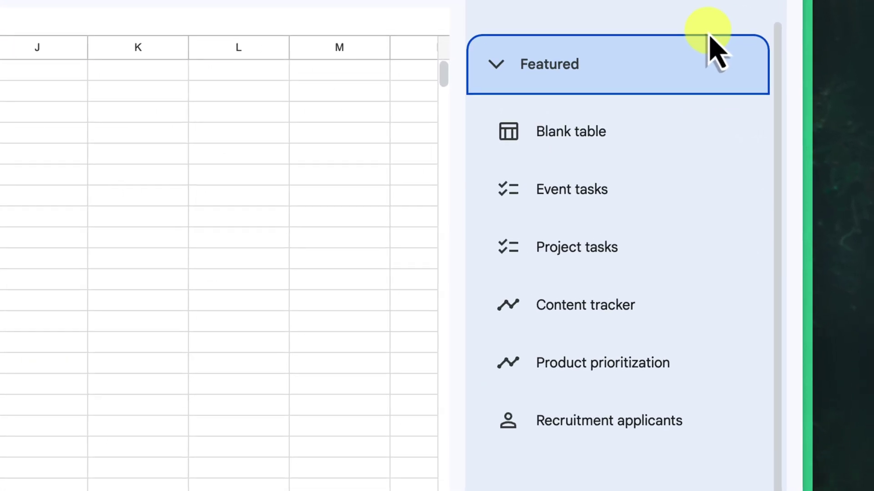
pyautogui.moveTo(734, 160)
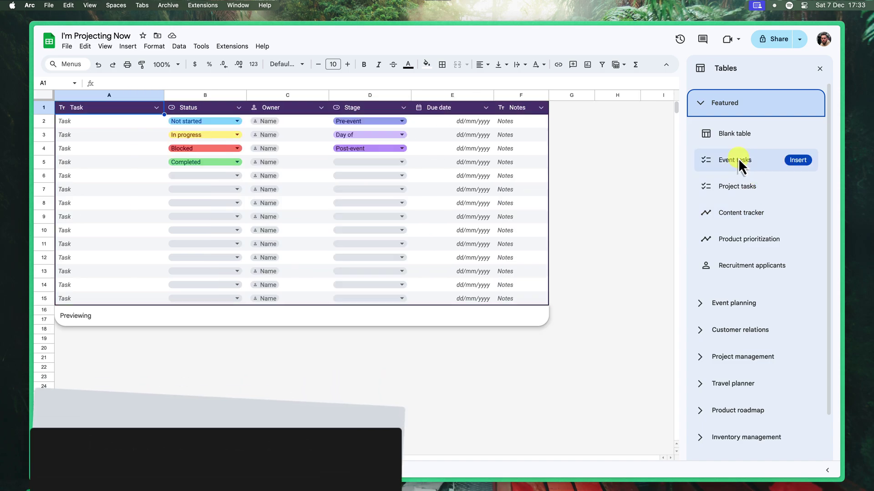
pyautogui.press('Down')
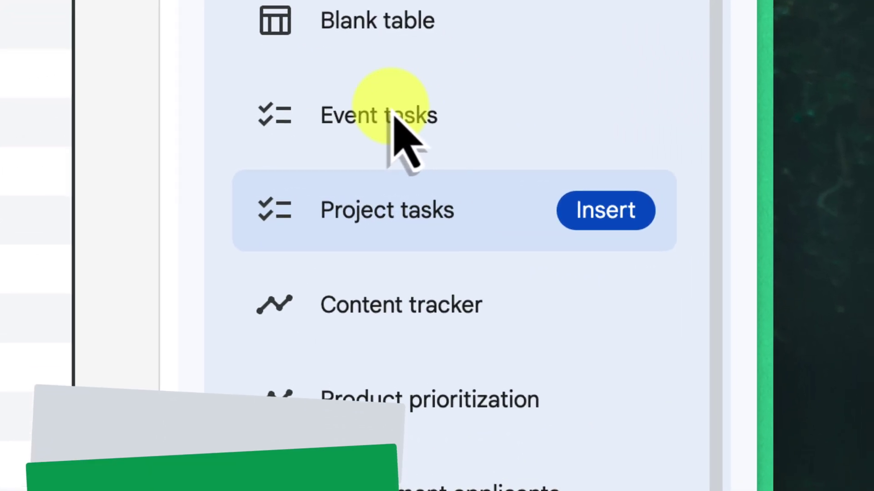
# Step: Insert the Project tasks table and review its Task, Start date, End date and Notes columns
pyautogui.click(591, 224)
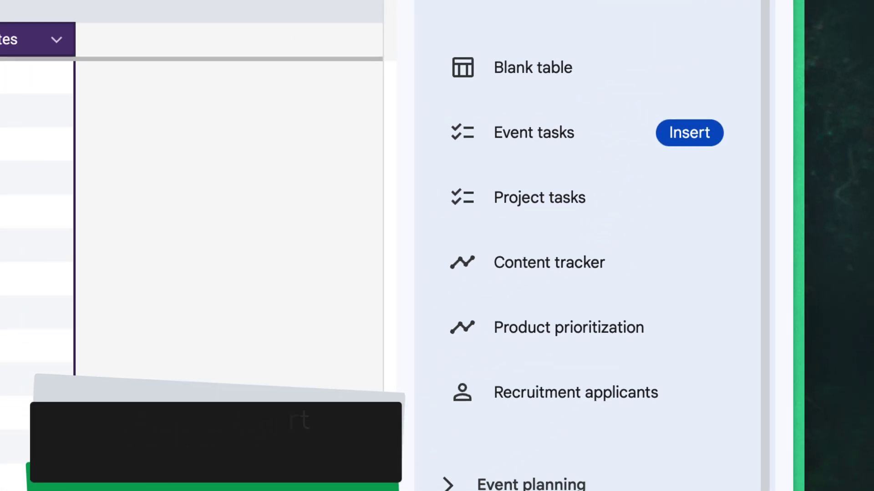
pyautogui.click(821, 71)
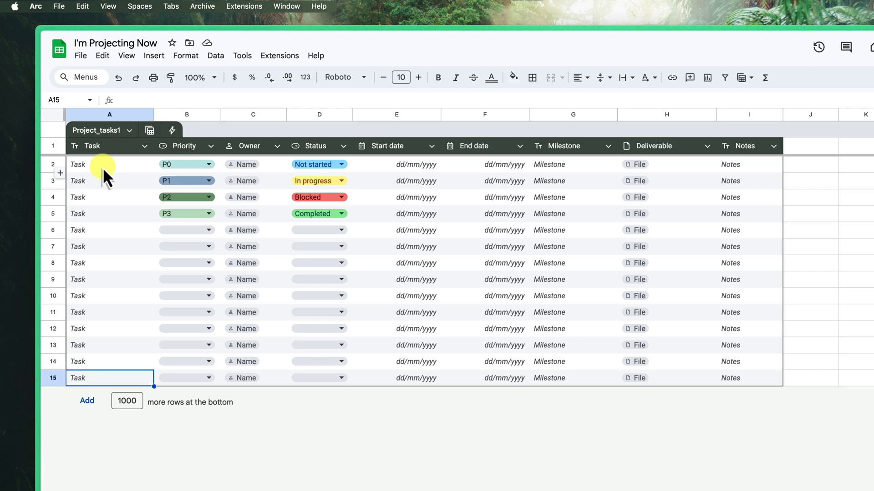
pyautogui.click(103, 165)
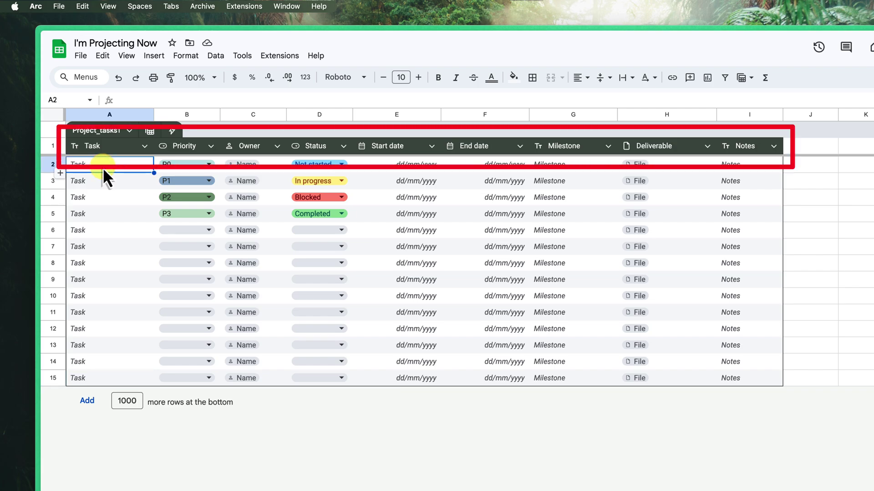
pyautogui.click(392, 164)
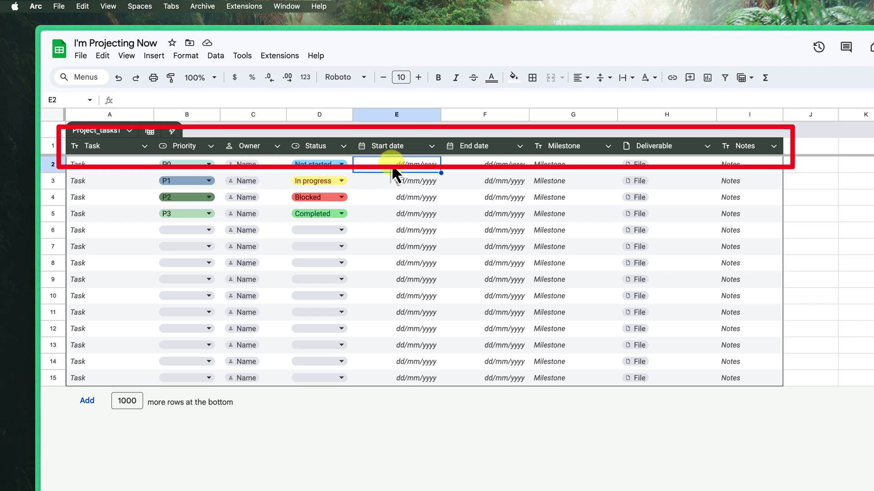
pyautogui.click(479, 171)
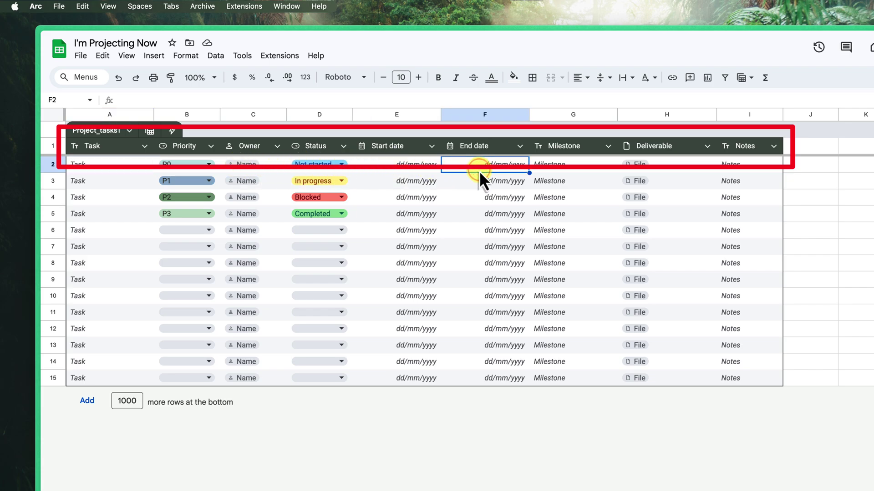
pyautogui.click(759, 166)
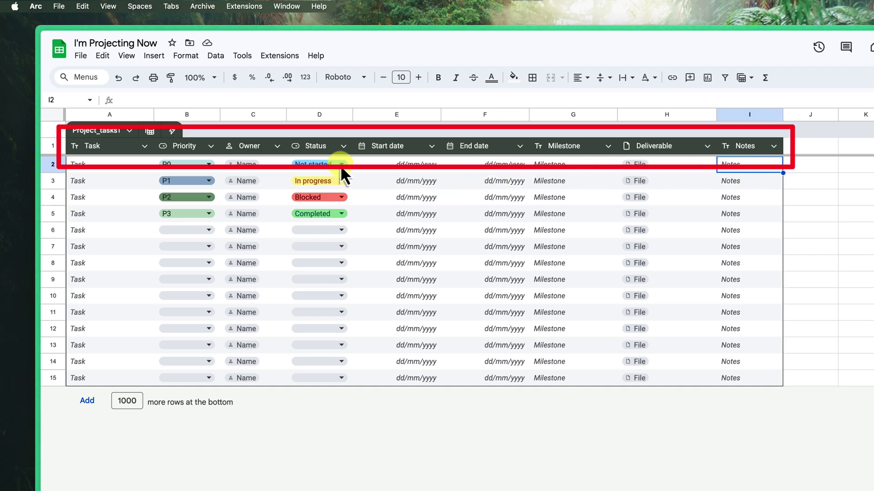
pyautogui.moveTo(91, 173)
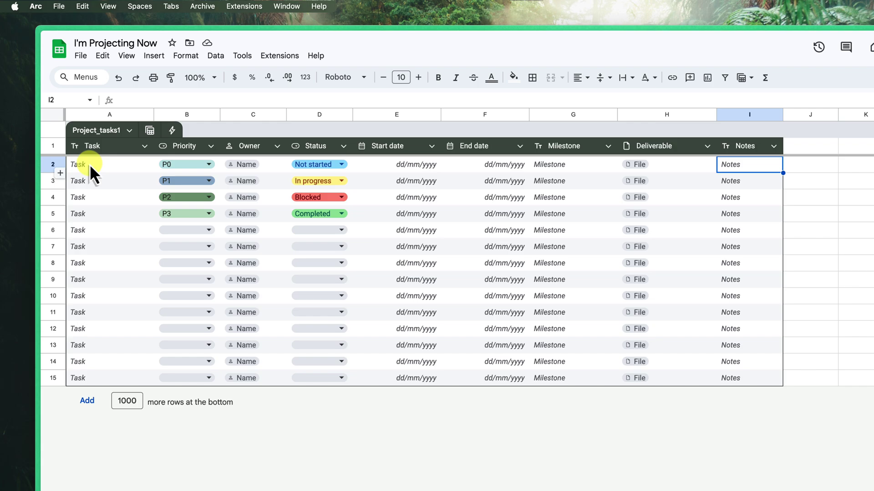
# Step: Enter 'Write project proposal' in A2 with priority P0 and status Not started
pyautogui.doubleClick(89, 165)
pyautogui.write('d')
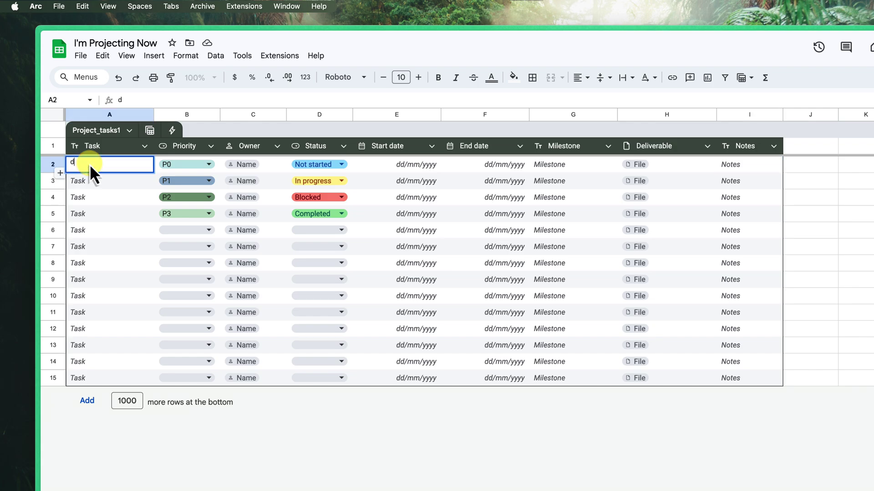
pyautogui.write('Write project proposal')
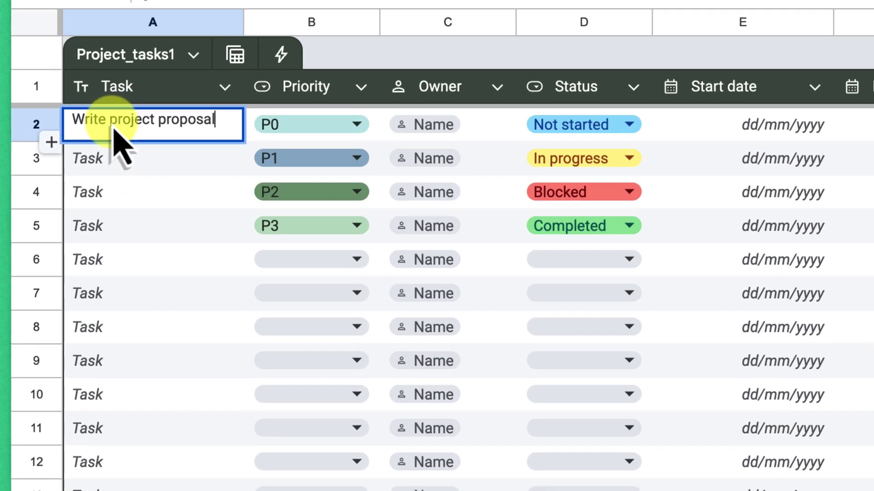
pyautogui.click(357, 124)
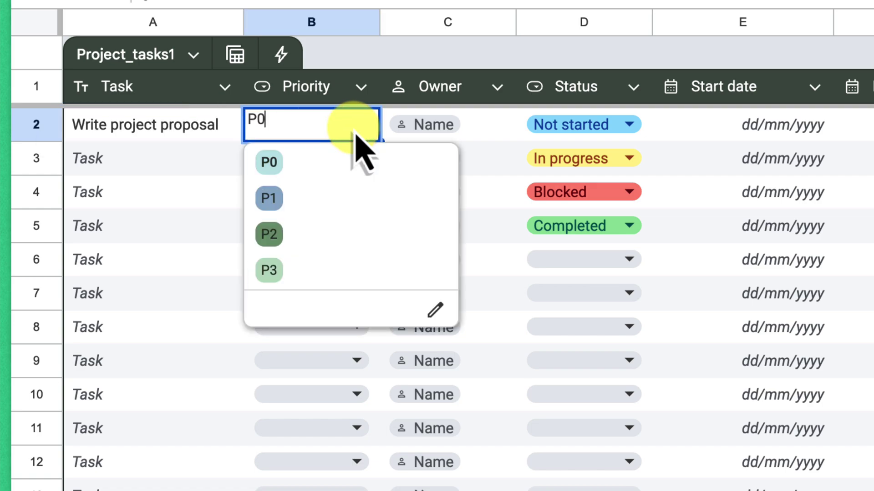
pyautogui.click(333, 161)
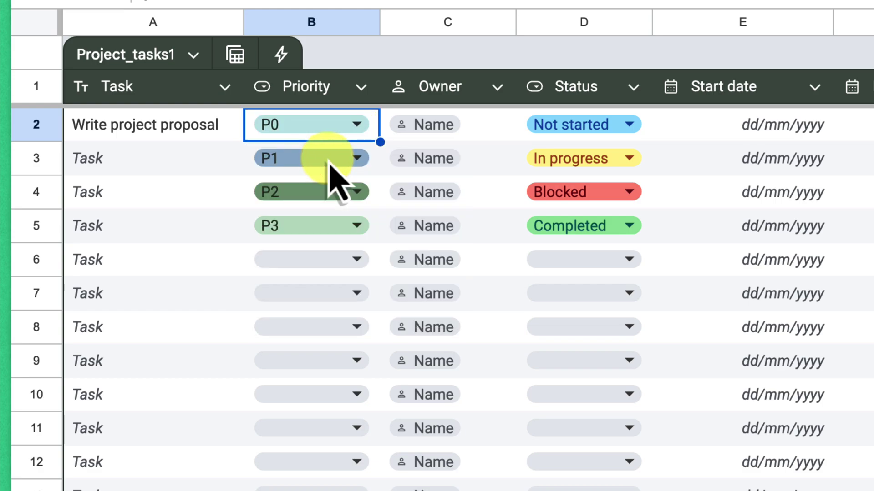
pyautogui.click(628, 125)
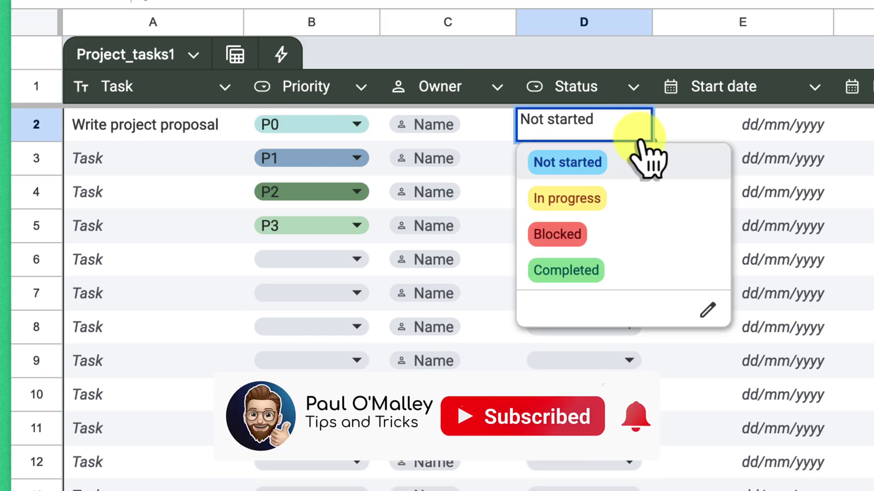
pyautogui.click(658, 168)
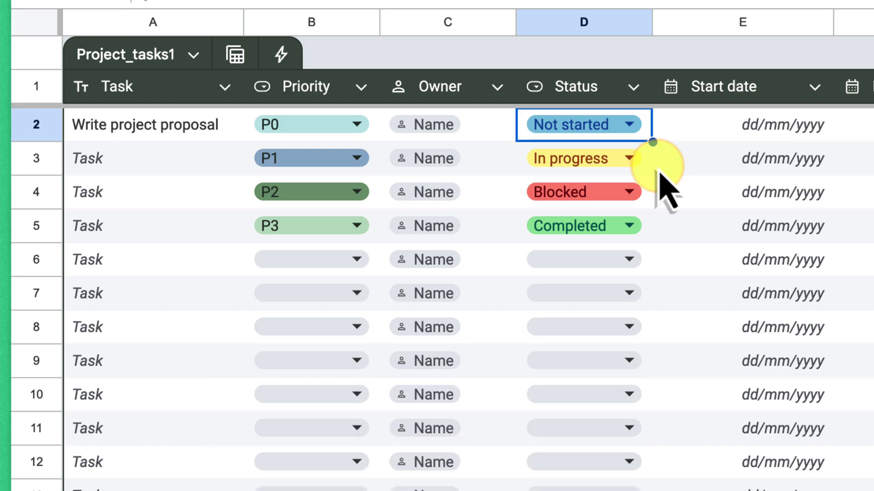
# Step: Enter 'Gather project requirements' in A3 with priority P1 and status Not started
pyautogui.doubleClick(117, 167)
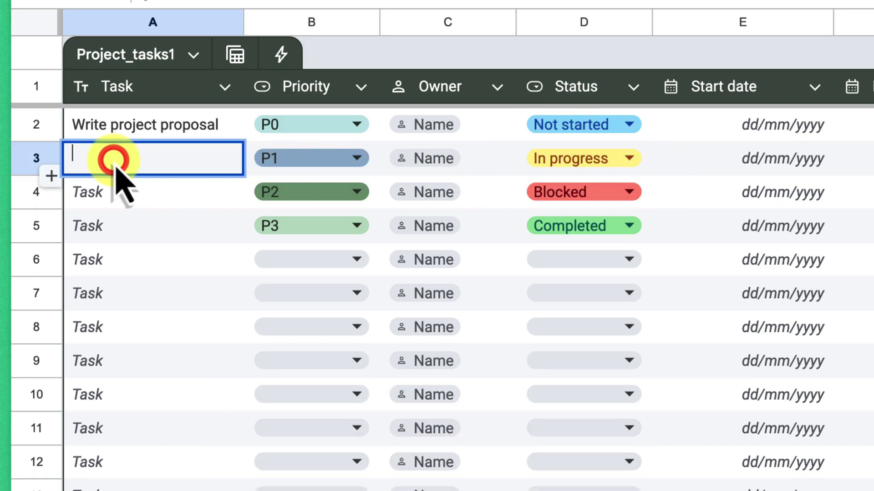
pyautogui.write('d')
pyautogui.press('BackSpace')
pyautogui.write('Gather project requirements')
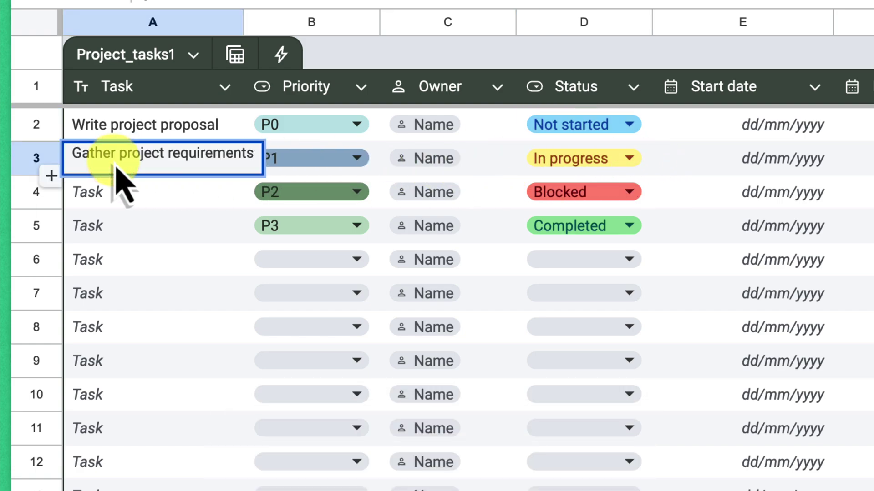
pyautogui.click(355, 158)
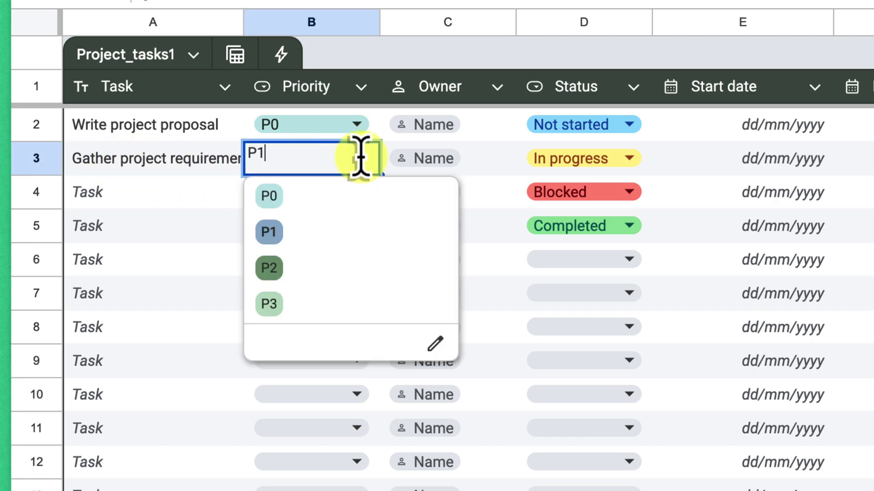
pyautogui.click(310, 228)
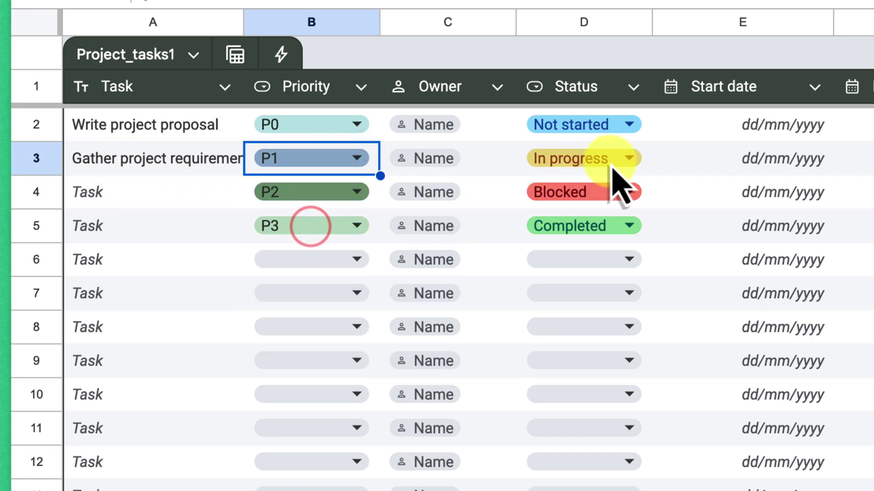
pyautogui.click(614, 161)
pyautogui.click(596, 193)
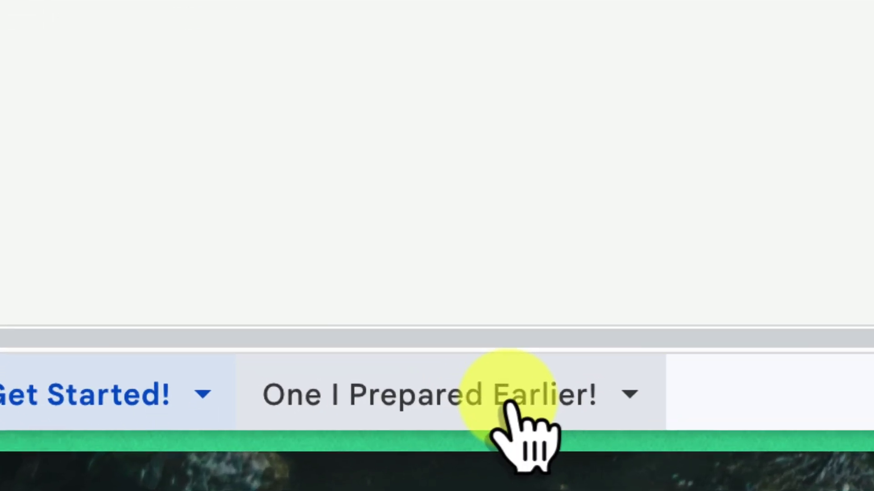
# Step: Switch to the 'One I Prepared Earlier!' sheet holding the SoftwareProject table
pyautogui.click(561, 391)
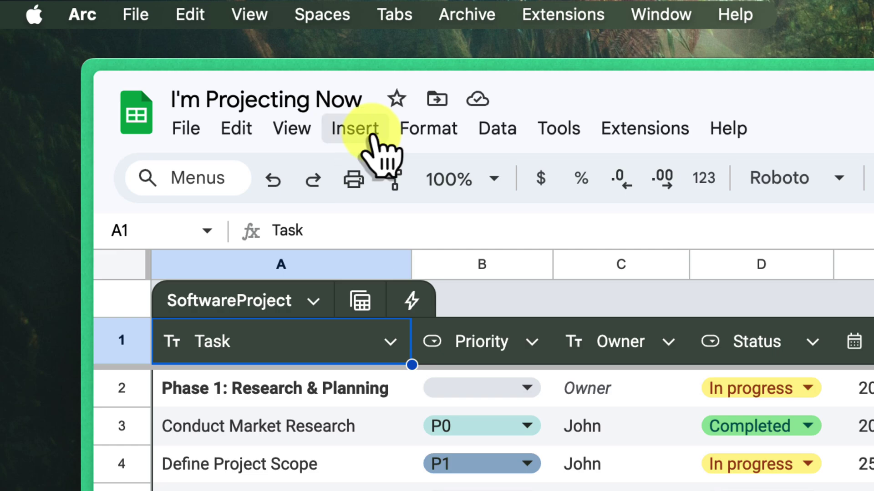
# Step: Insert a timeline from range 'One I Prepared Earlier!'!A1:I18 onto a new Timeline 1 sheet
pyautogui.click(374, 140)
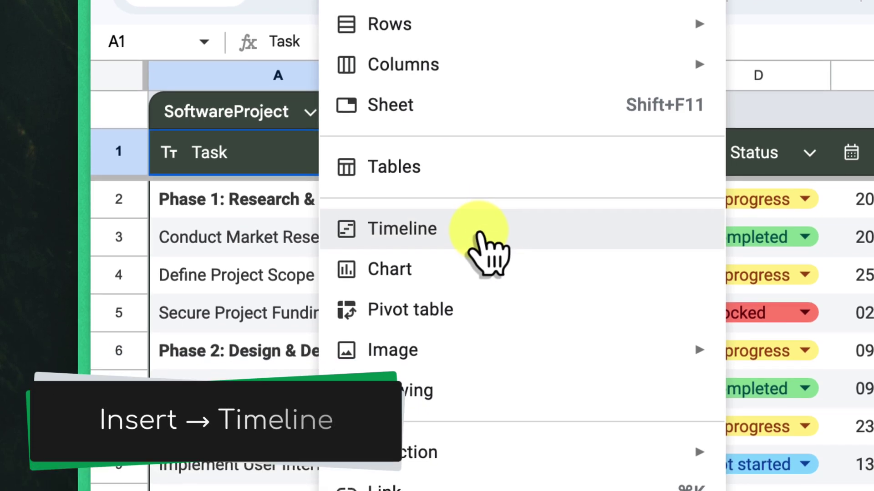
pyautogui.click(480, 234)
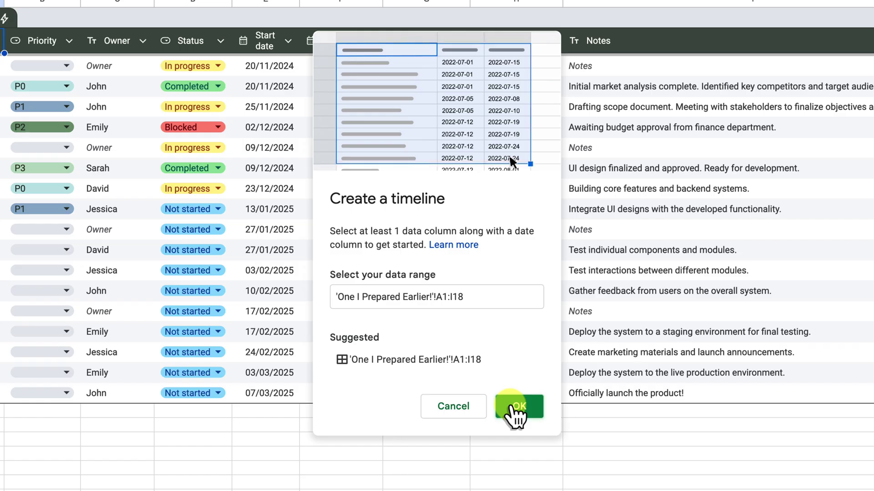
pyautogui.click(514, 407)
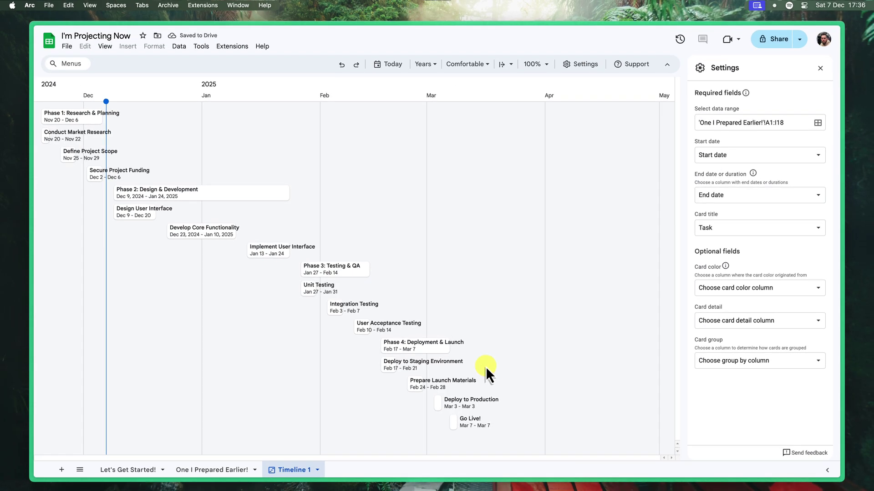
# Step: Close the Settings side panel on the Timeline 1 sheet
pyautogui.click(820, 71)
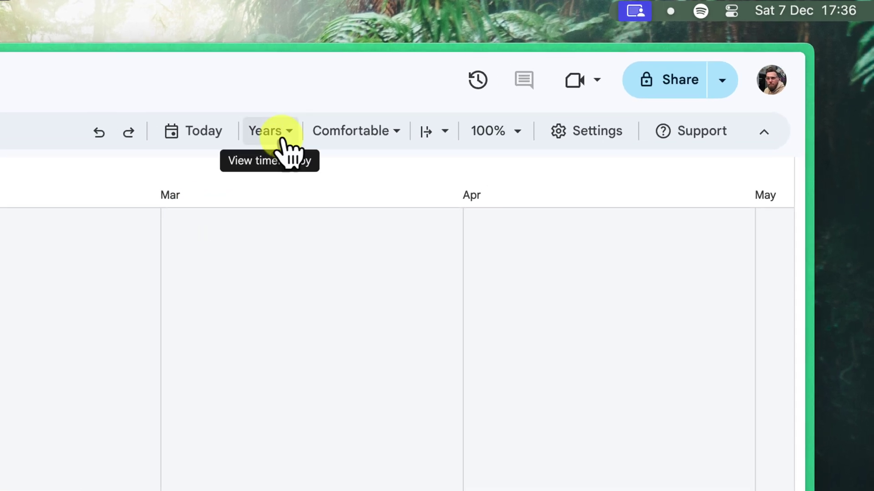
pyautogui.click(290, 140)
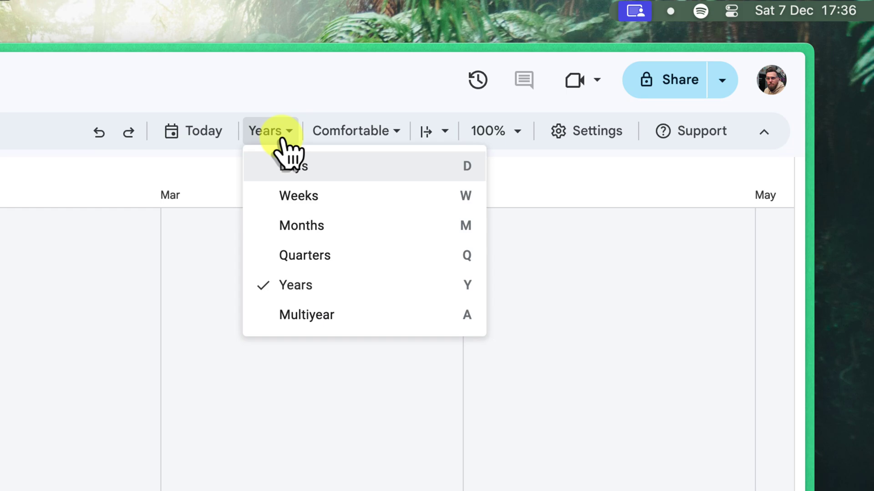
pyautogui.press('Down')
pyautogui.press('Down')
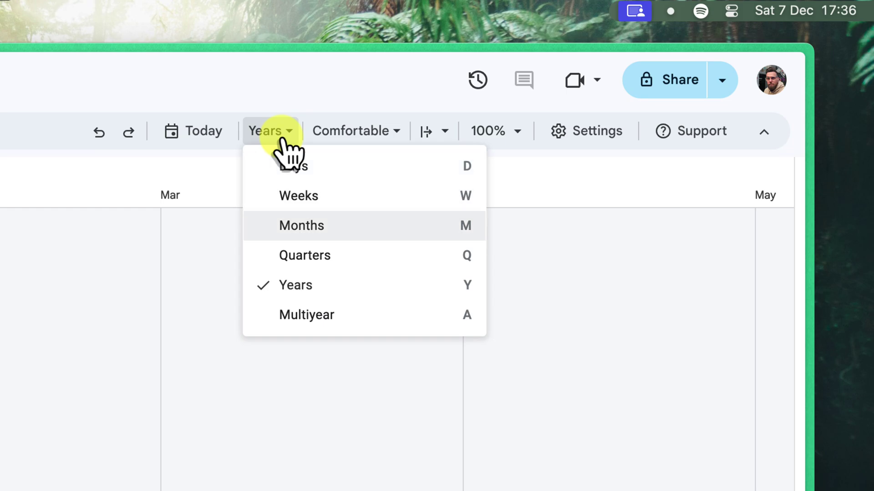
pyautogui.press('Down')
pyautogui.press('Down')
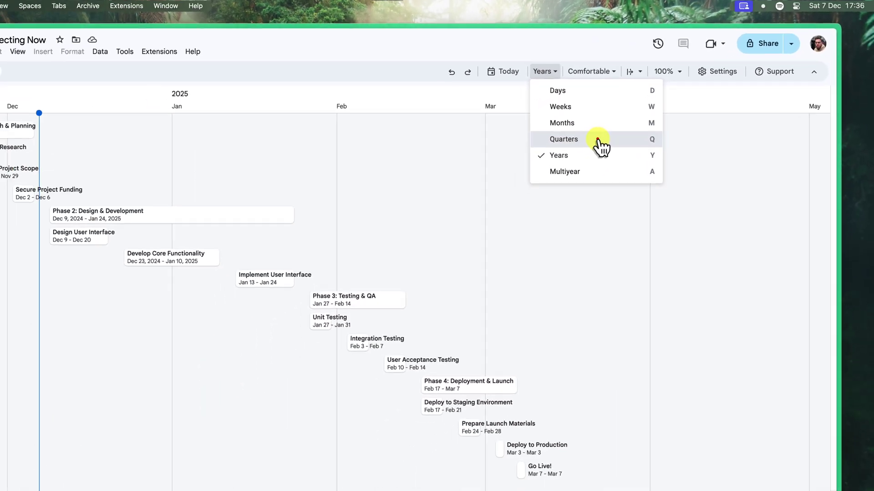
pyautogui.click(599, 139)
pyautogui.click(578, 65)
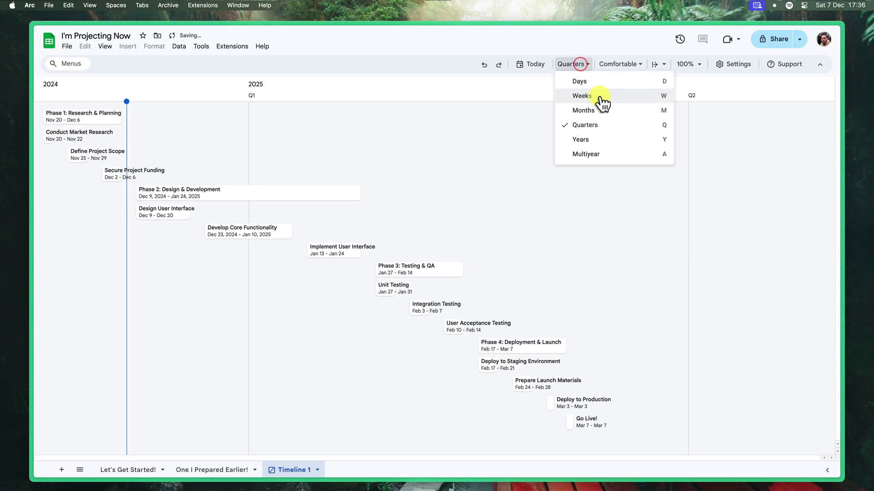
pyautogui.click(609, 115)
pyautogui.click(580, 67)
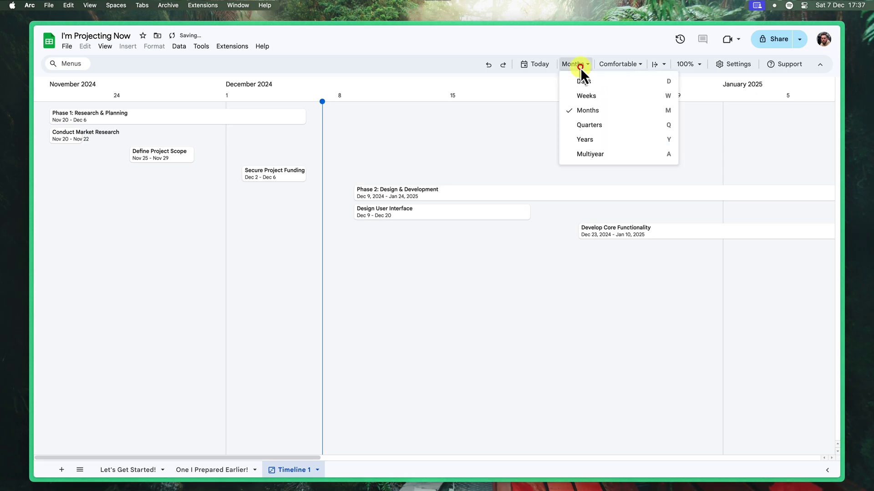
pyautogui.click(605, 140)
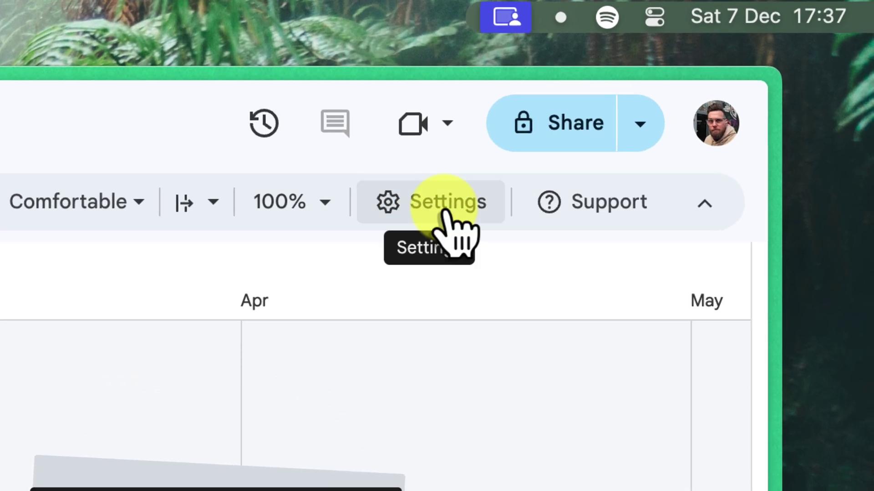
# Step: Reopen timeline Settings, keeping End date for card end dates and Task for card titles
pyautogui.click(449, 214)
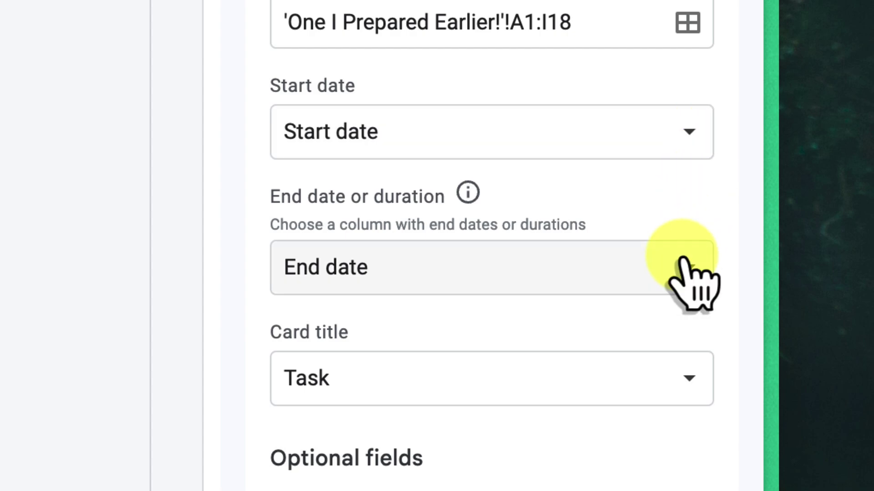
pyautogui.click(683, 265)
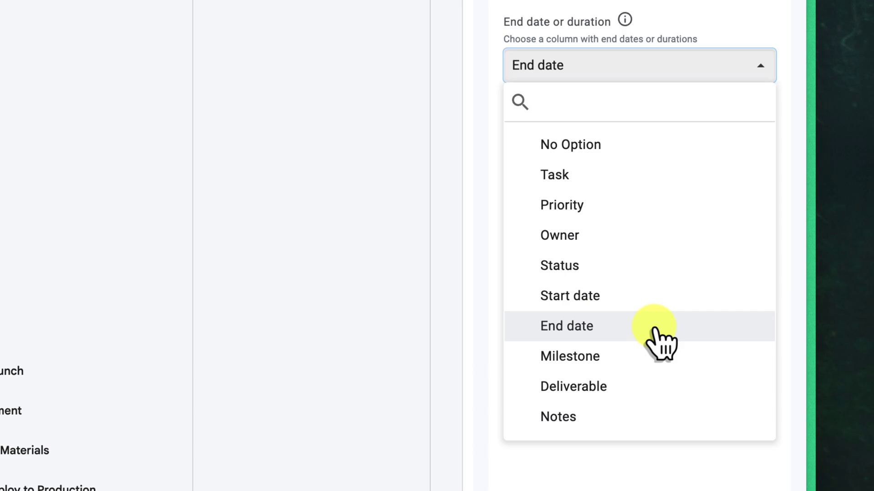
pyautogui.click(658, 339)
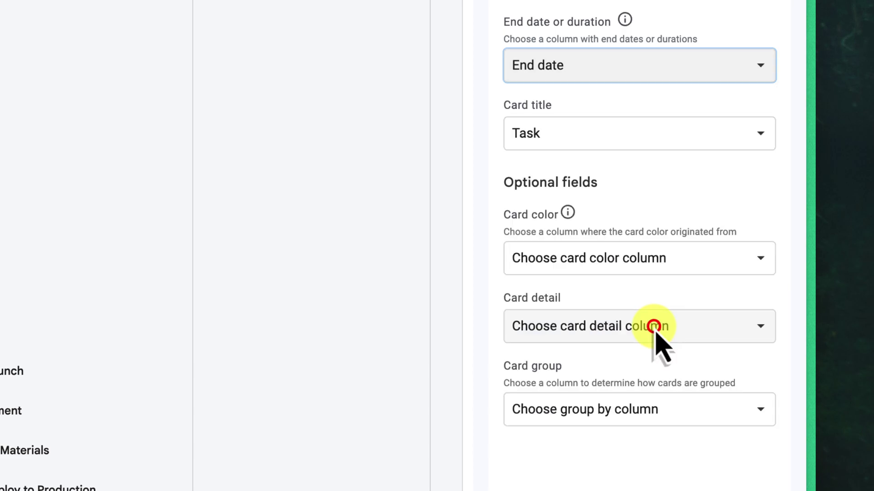
pyautogui.click(710, 133)
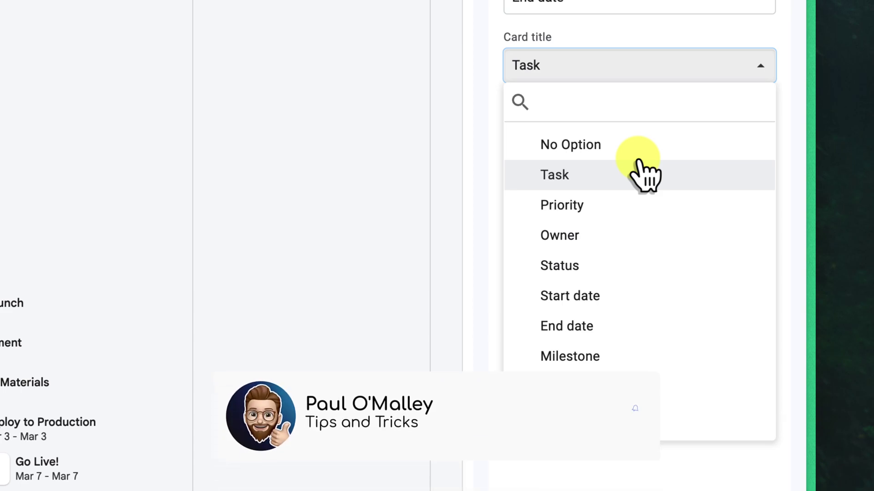
pyautogui.click(608, 176)
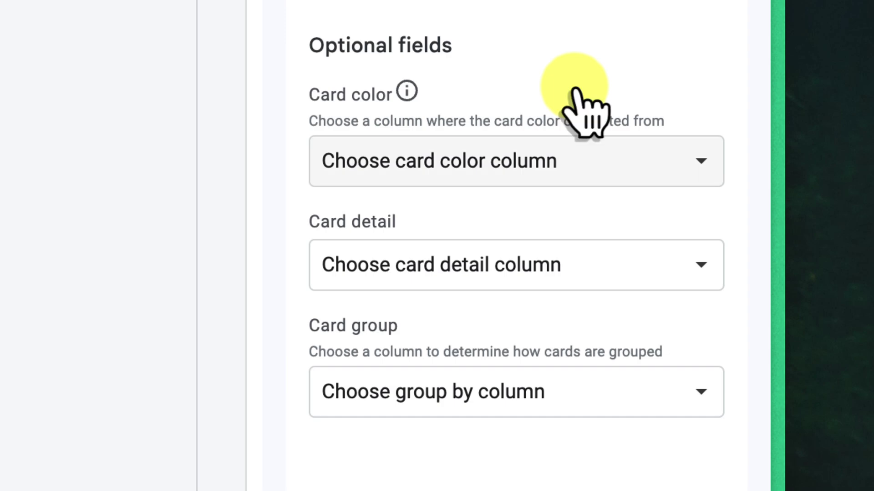
# Step: Change Card color from Priority to Status, checking the statuses on the source sheet
pyautogui.click(614, 164)
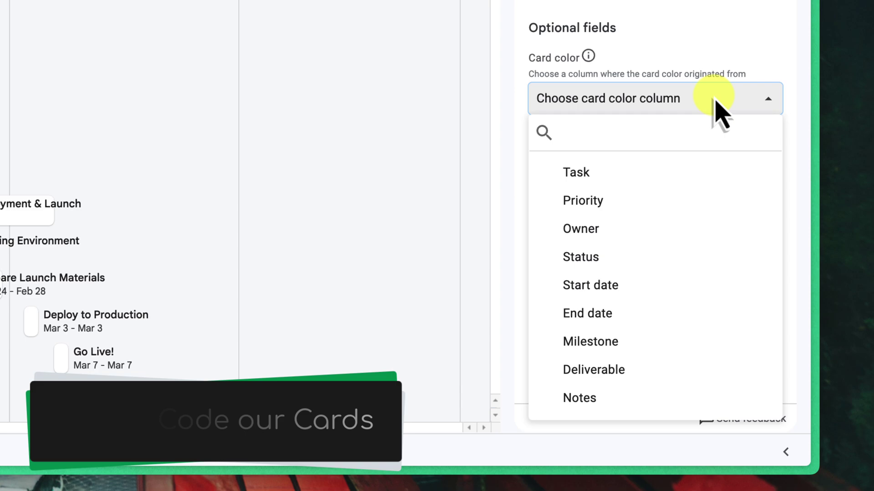
pyautogui.click(636, 201)
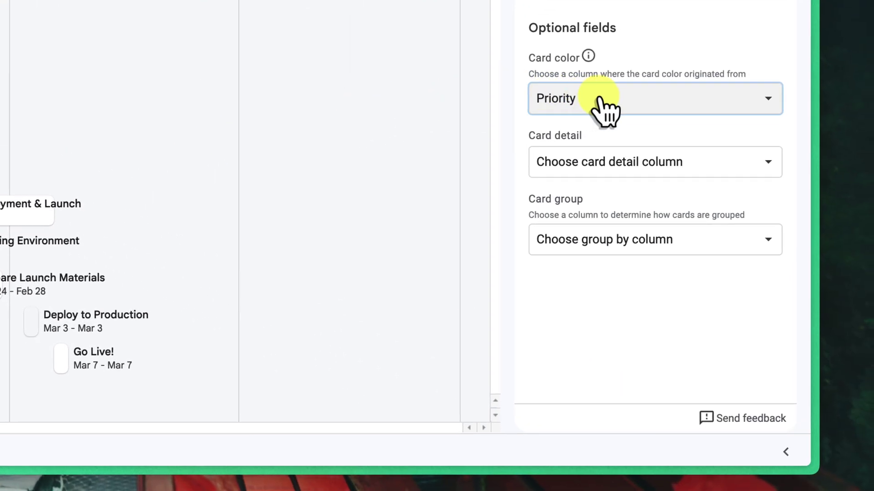
pyautogui.click(675, 101)
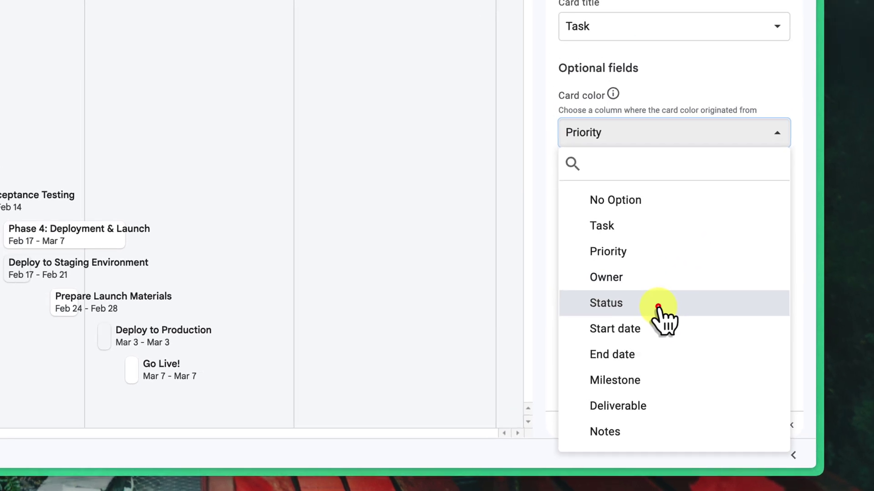
pyautogui.click(642, 300)
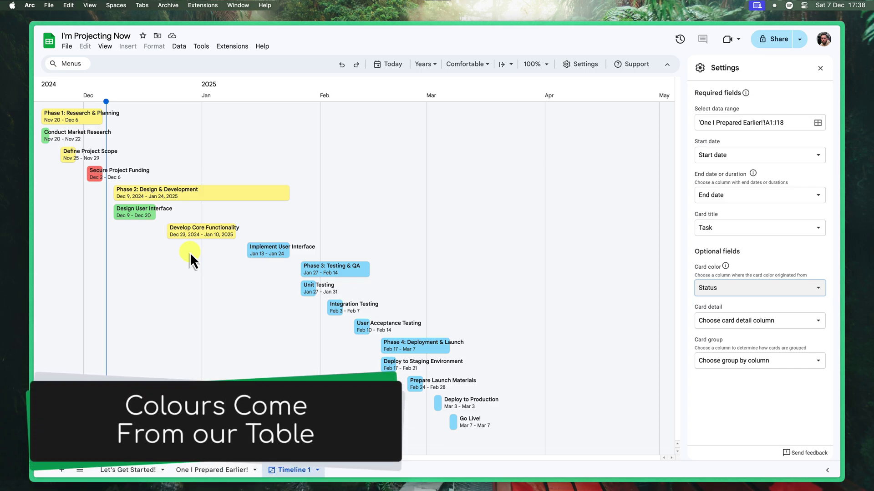
pyautogui.click(234, 470)
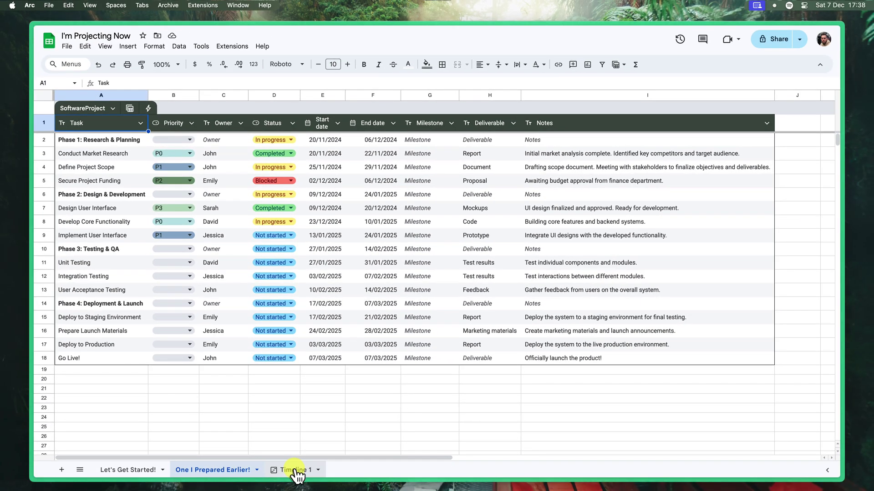
pyautogui.click(295, 469)
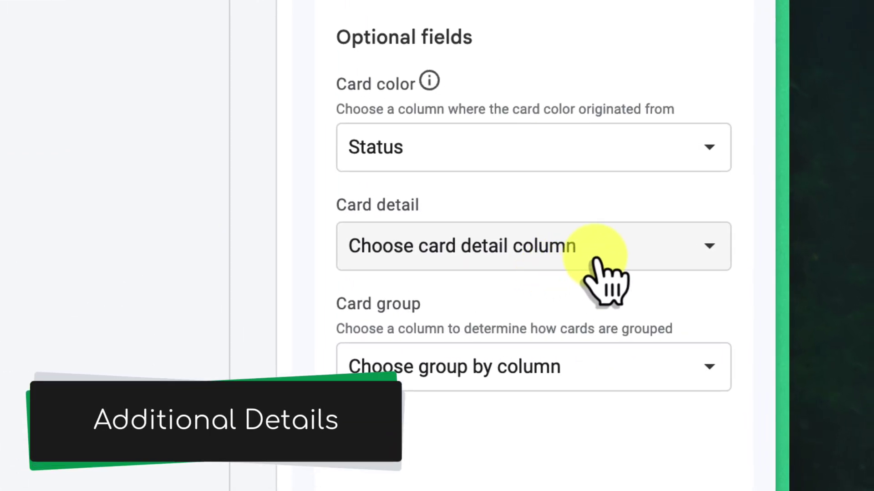
# Step: Set Card detail to Notes so each card shows its task's notes
pyautogui.click(583, 254)
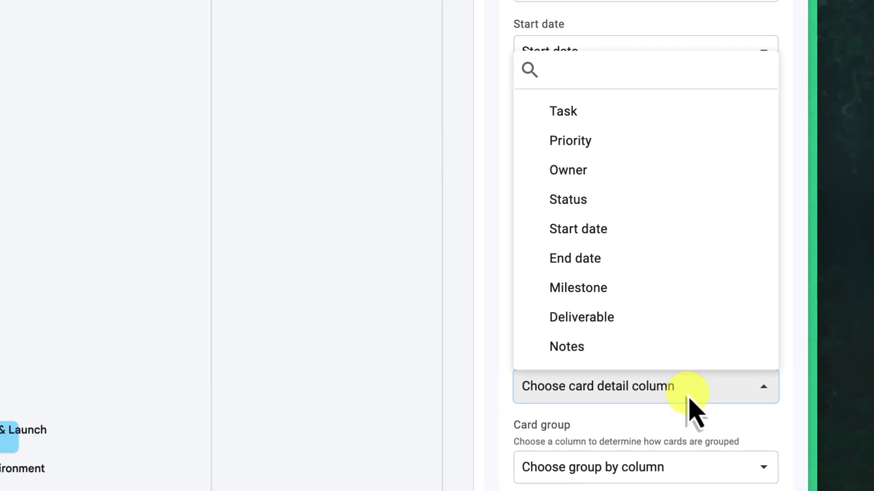
pyautogui.click(605, 354)
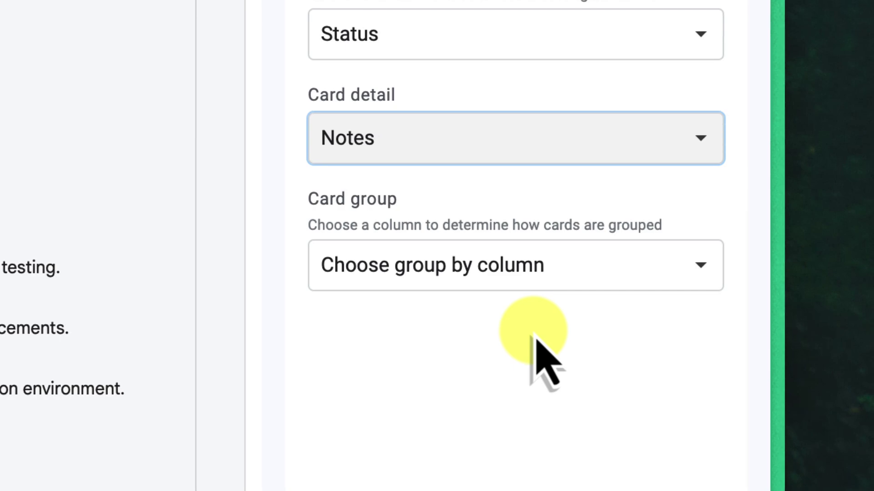
pyautogui.click(599, 281)
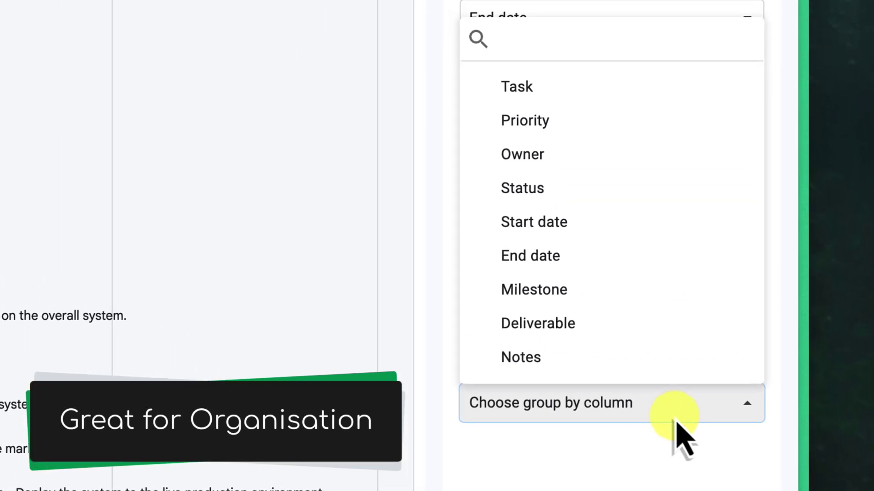
# Step: Set Card group to Owner, giving rows for John, Emily, Sarah and David
pyautogui.click(605, 153)
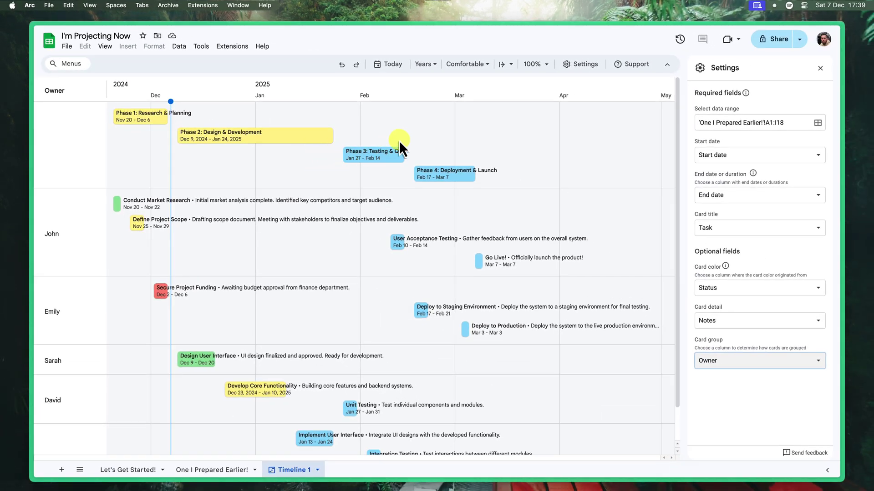
# Step: Close the timeline Settings panel to show the full owner-grouped, status-coloured timeline
pyautogui.click(819, 69)
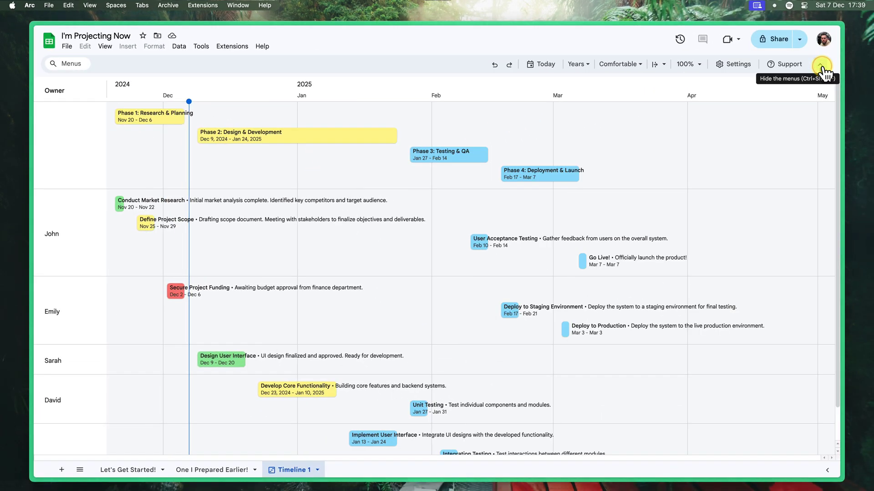